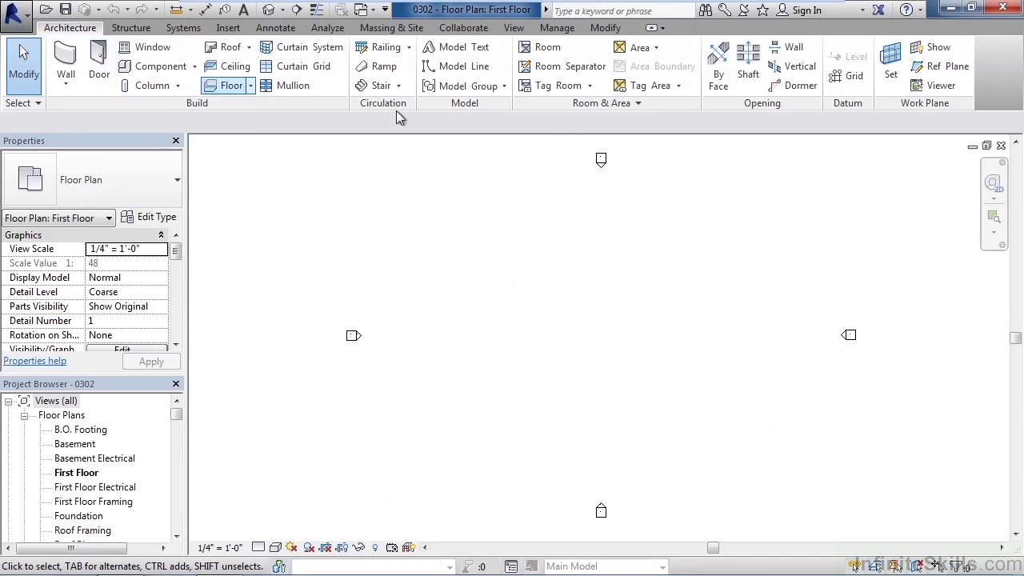
# Step: Start the Grid tool on the First Floor plan and select the options-bar Offset field
pyautogui.click(855, 80)
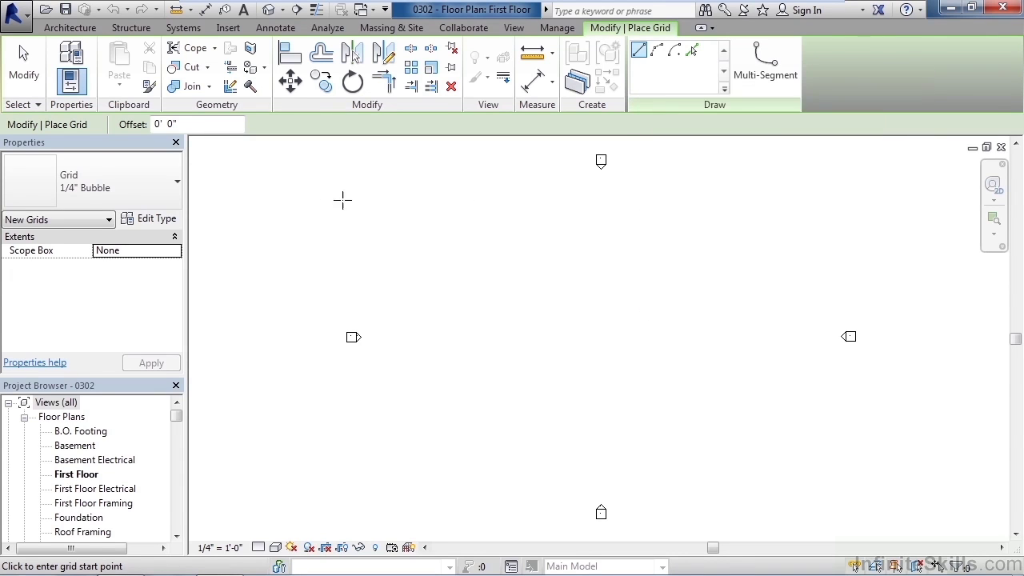
pyautogui.click(160, 126)
# Step: Draw vertical grid 1 near the plan's left side, from a bottom point straight up
pyautogui.click(388, 485)
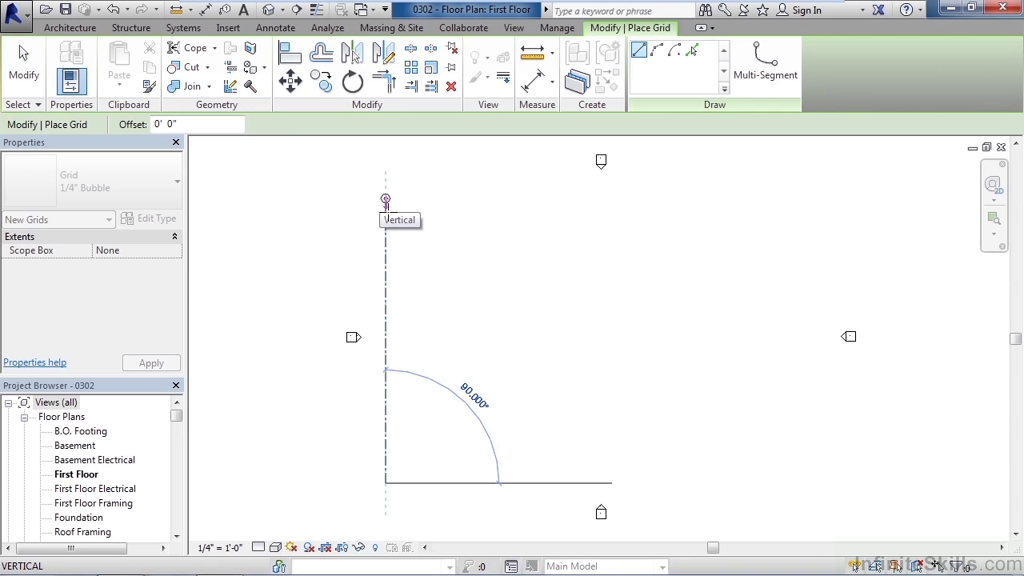
pyautogui.click(386, 200)
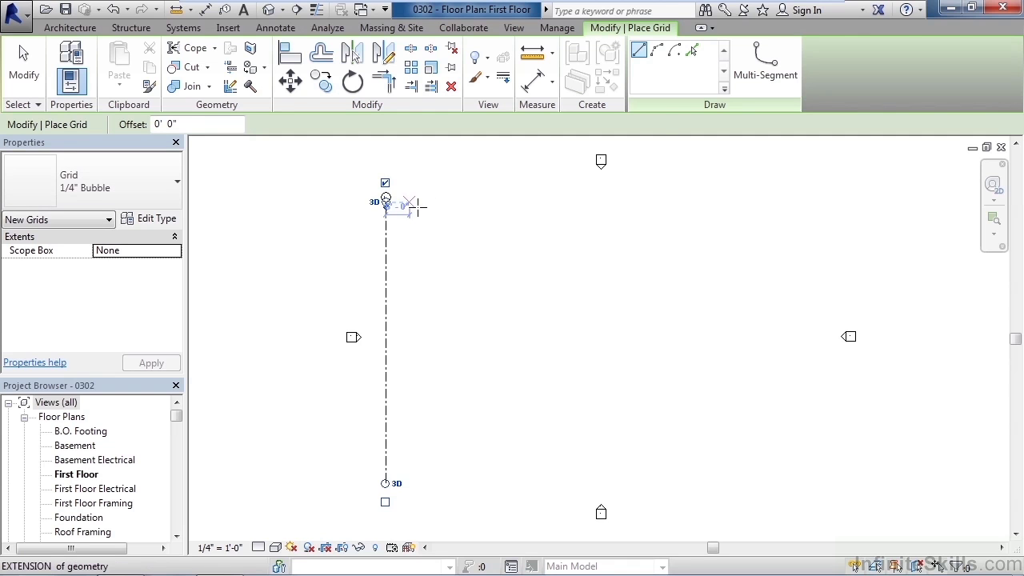
pyautogui.scroll(3, 418, 200)
pyautogui.scroll(1, 417, 207)
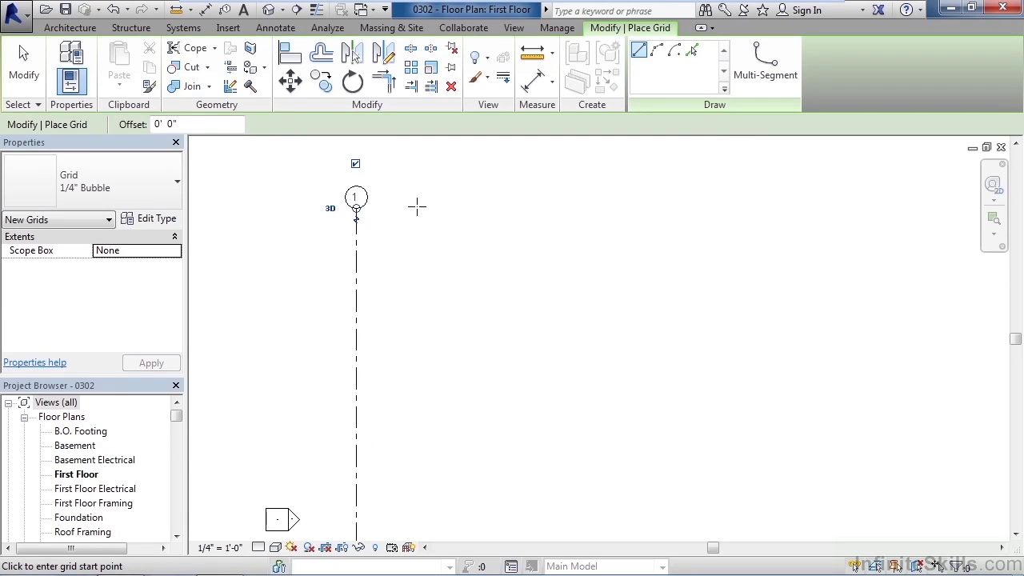
pyautogui.scroll(-2, 417, 207)
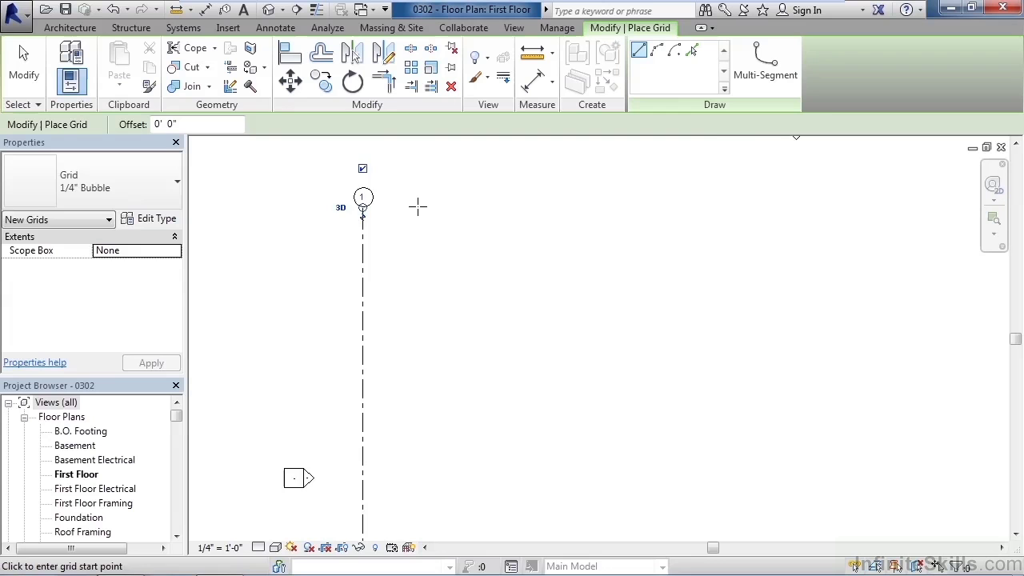
pyautogui.scroll(-2, 421, 207)
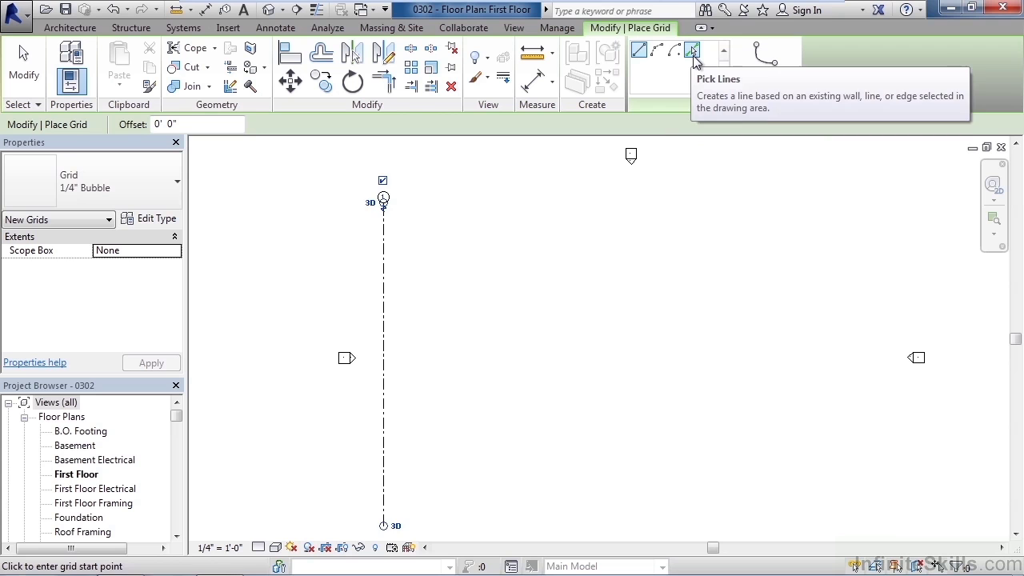
# Step: Switch grid creation to Pick Lines with a 10' 0" offset
pyautogui.click(694, 54)
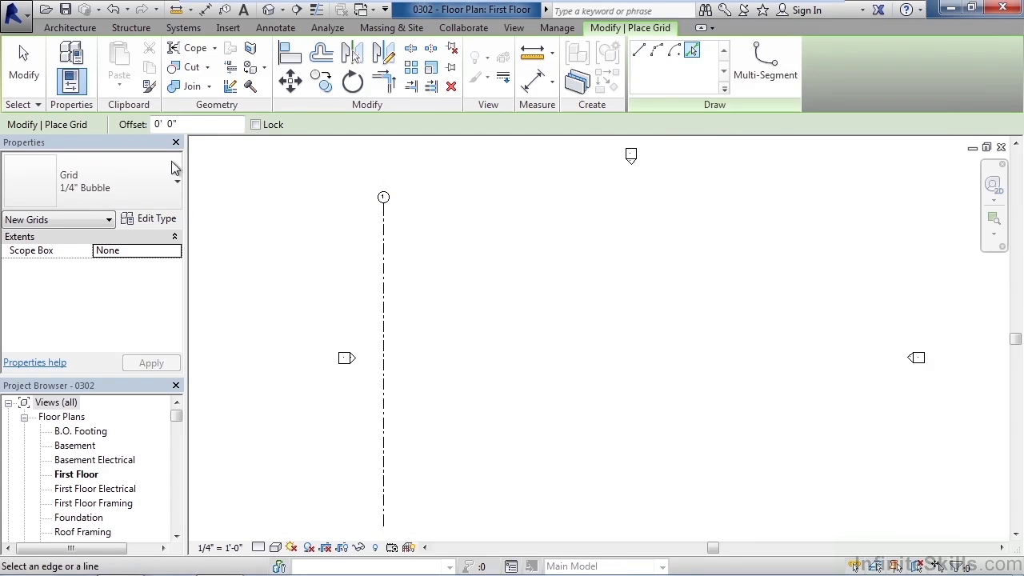
pyautogui.click(198, 126)
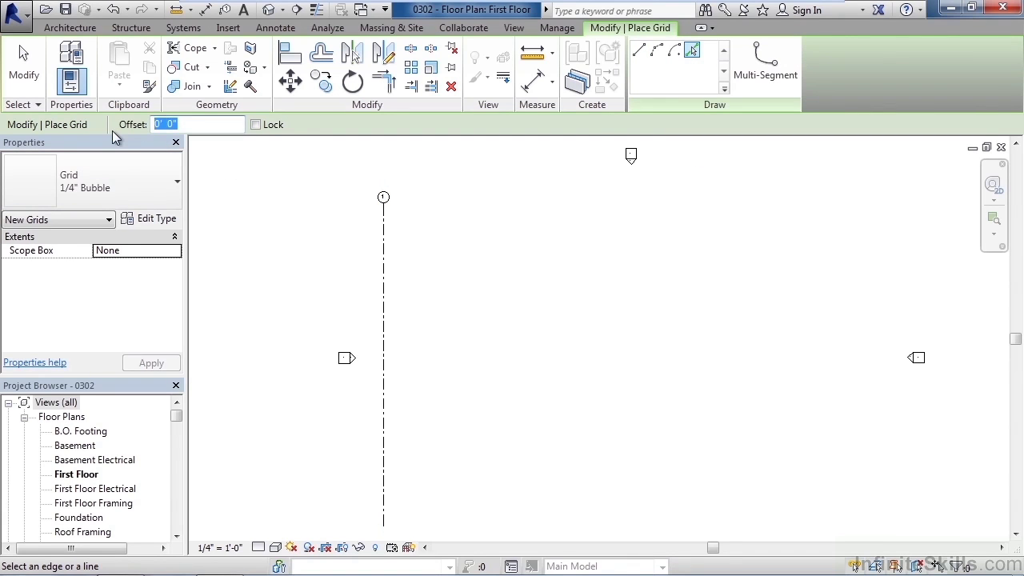
pyautogui.write("10'")
pyautogui.press('Return')
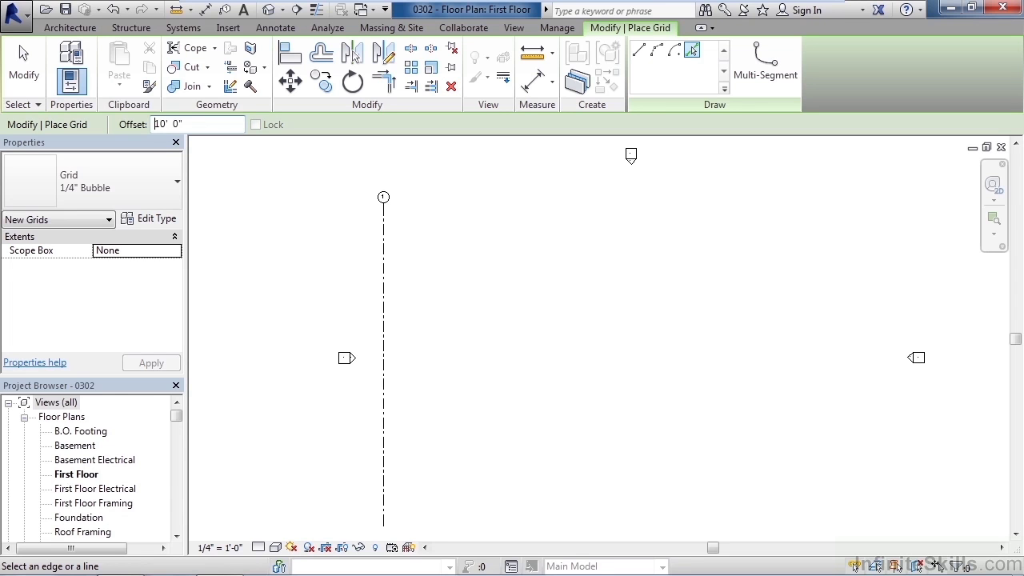
# Step: Create vertical grids 2 through 10, each picked 10' to the right of the previous grid
pyautogui.click(389, 255)
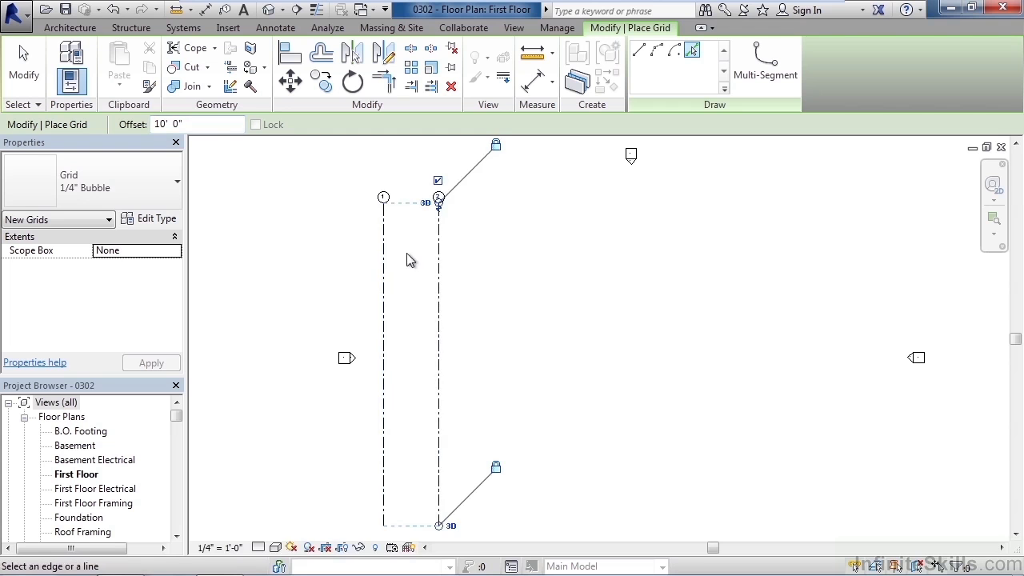
pyautogui.click(450, 261)
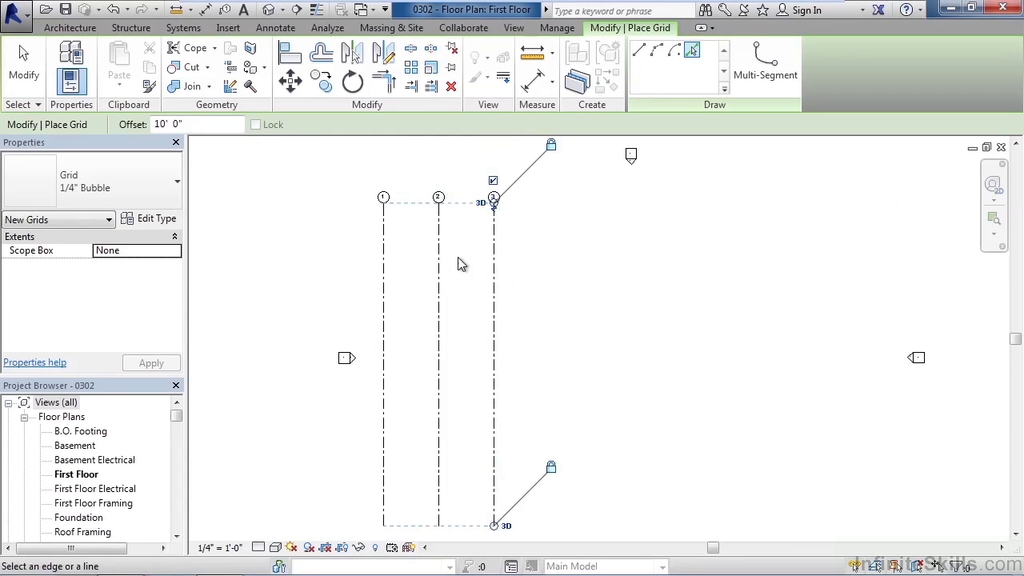
pyautogui.click(503, 267)
pyautogui.click(556, 268)
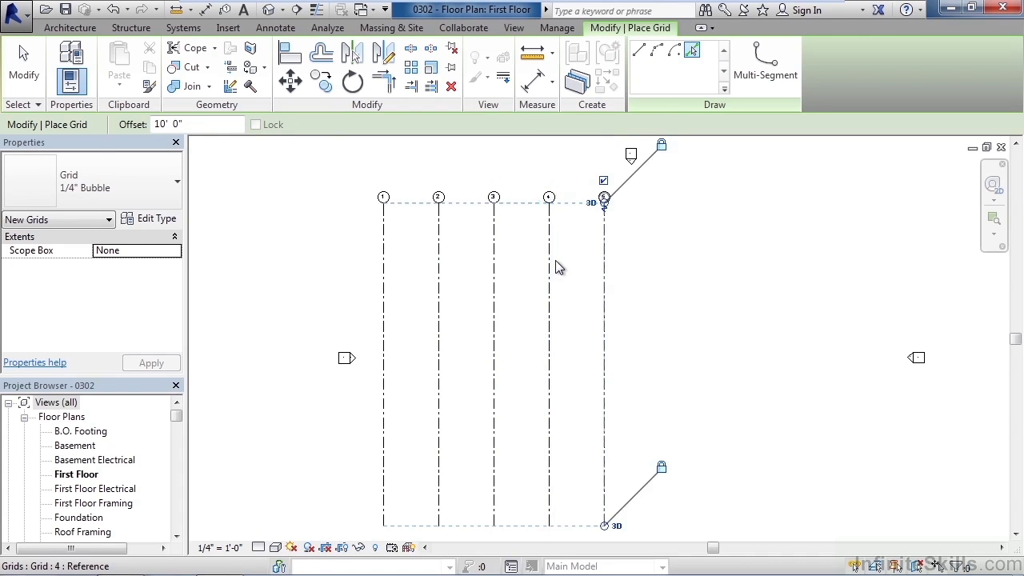
pyautogui.click(611, 266)
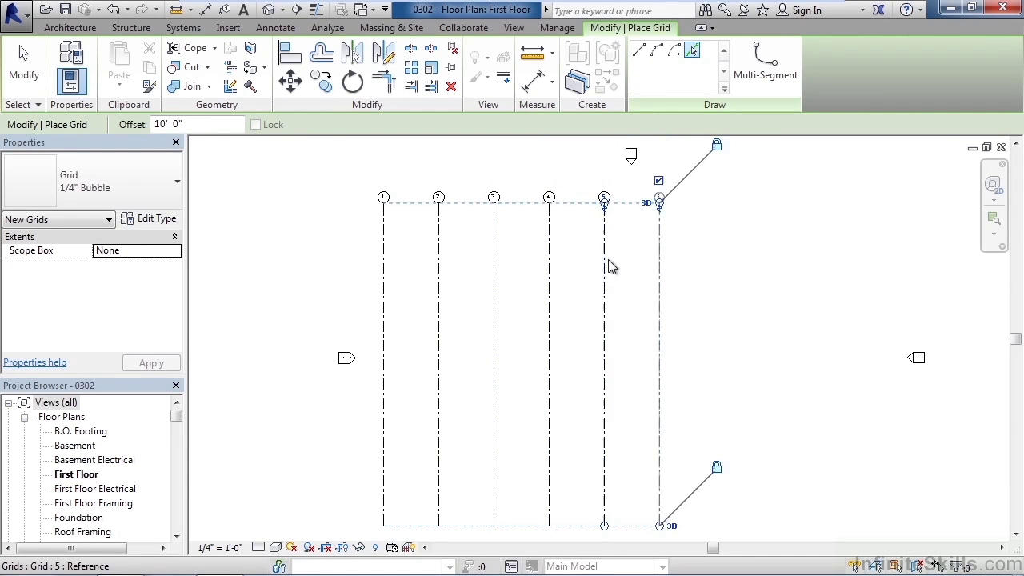
pyautogui.click(661, 265)
pyautogui.click(718, 256)
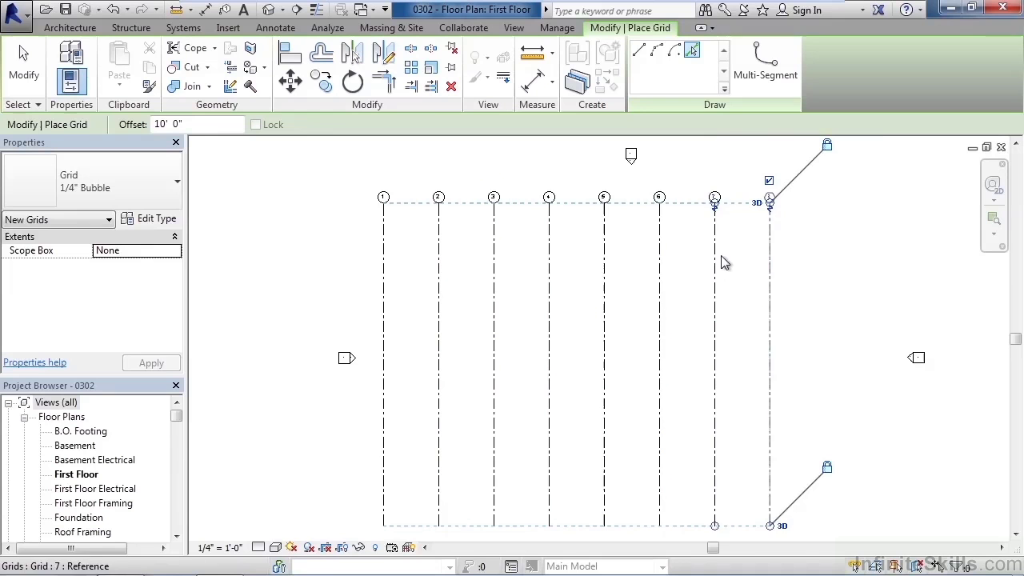
pyautogui.click(776, 264)
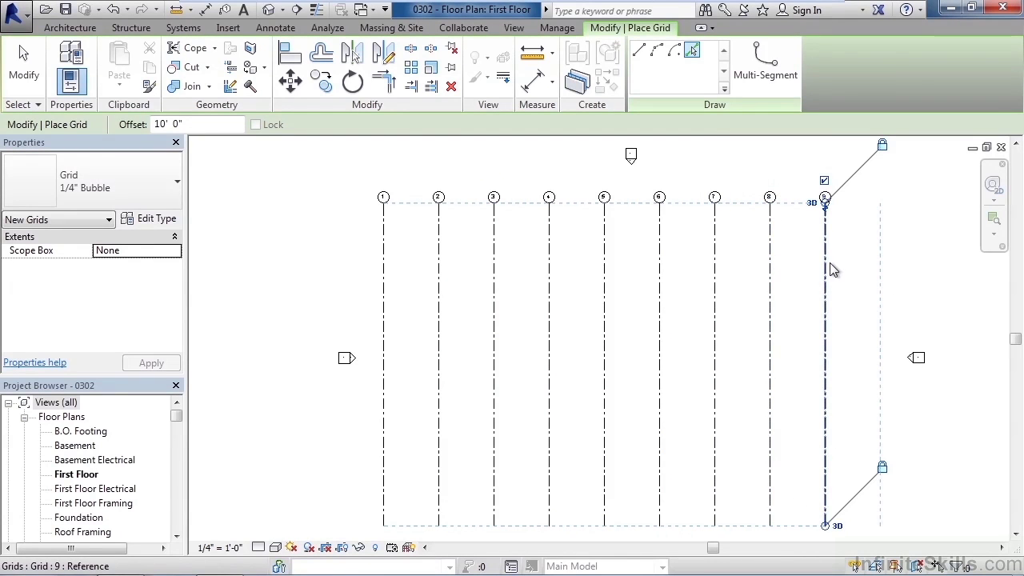
pyautogui.click(830, 262)
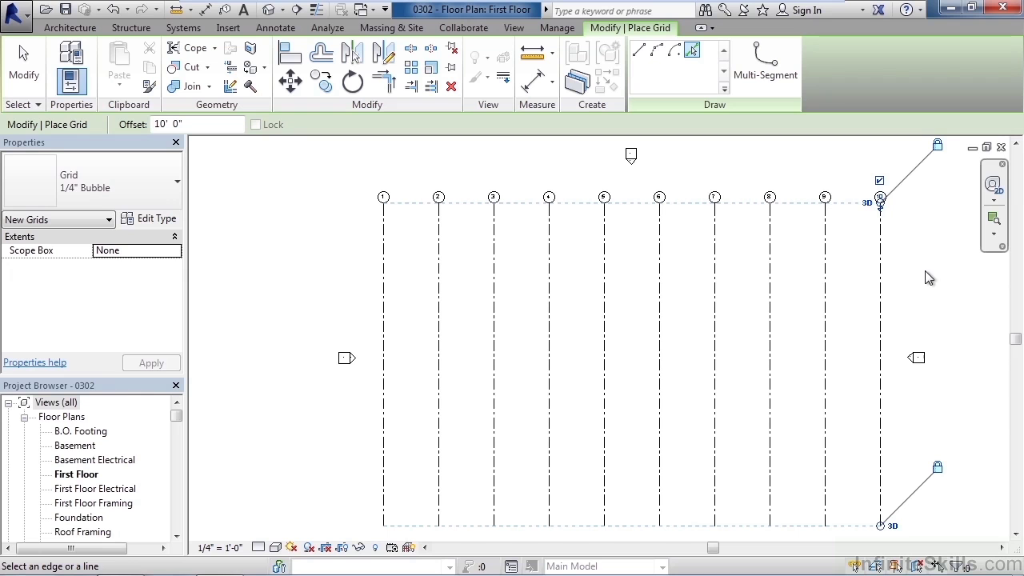
# Step: Return to the Line tool with a 0' offset and start a horizontal grid right of grid 10
pyautogui.click(640, 56)
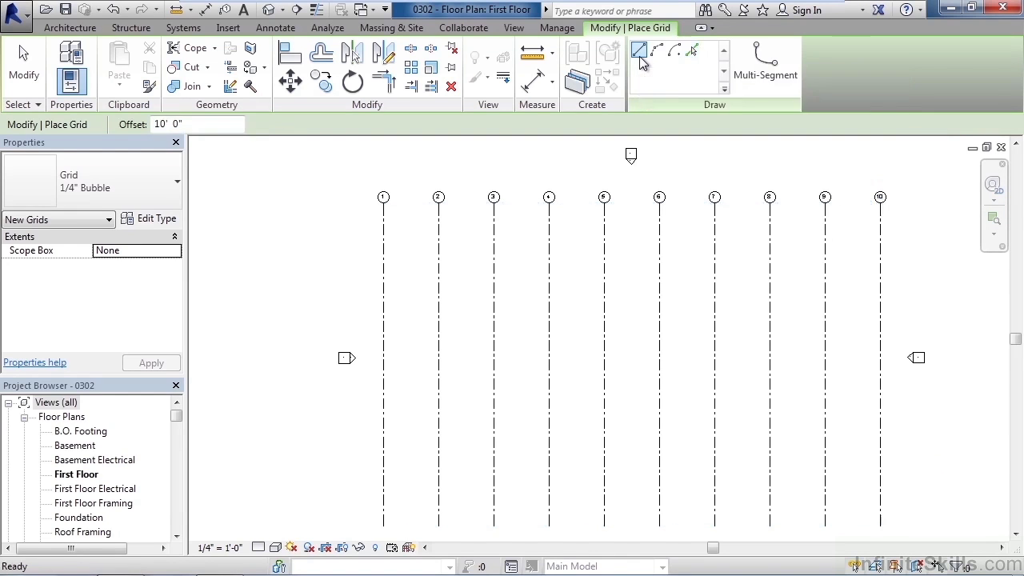
pyautogui.click(202, 128)
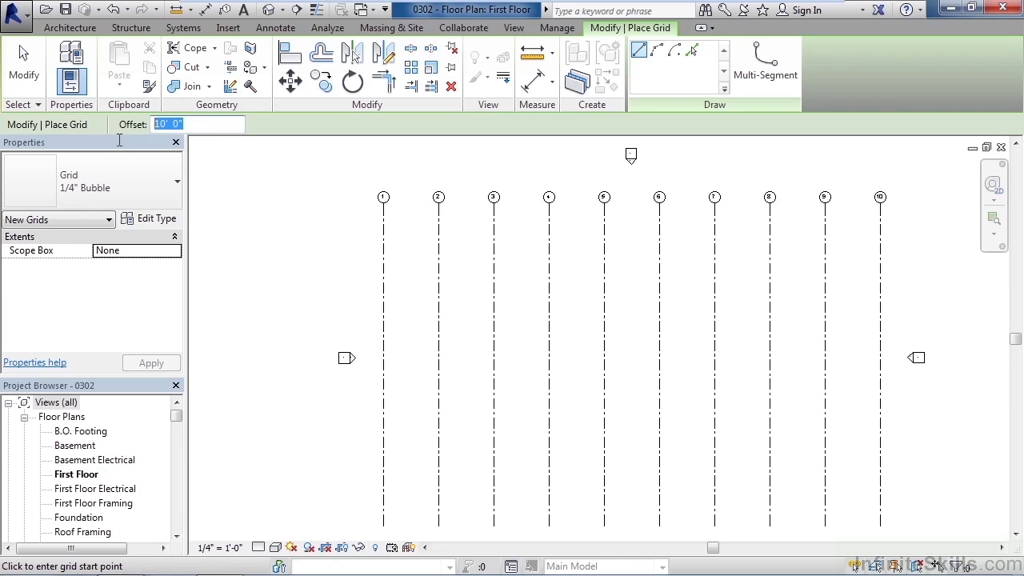
pyautogui.write('0')
pyautogui.press('Return')
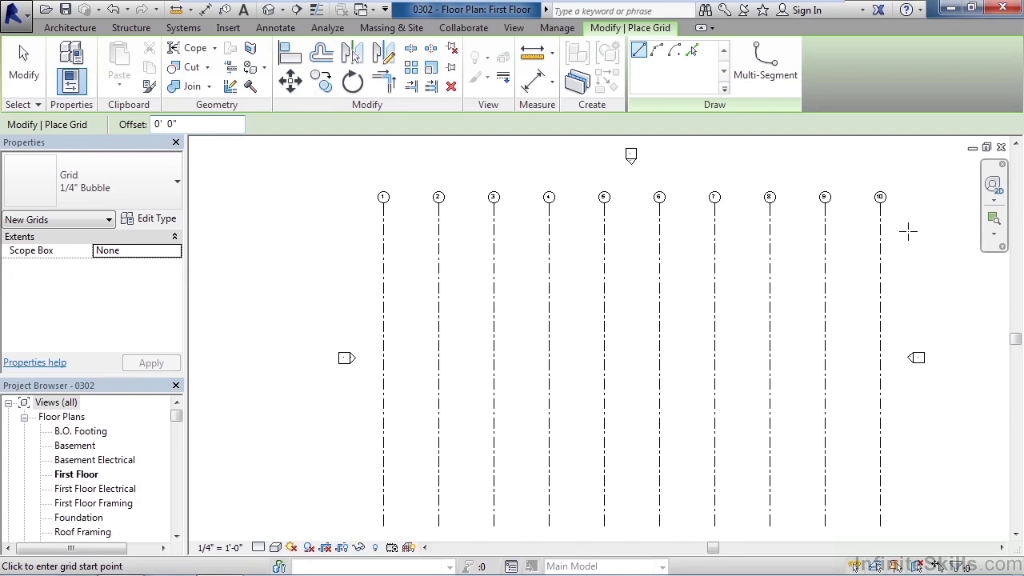
pyautogui.click(907, 230)
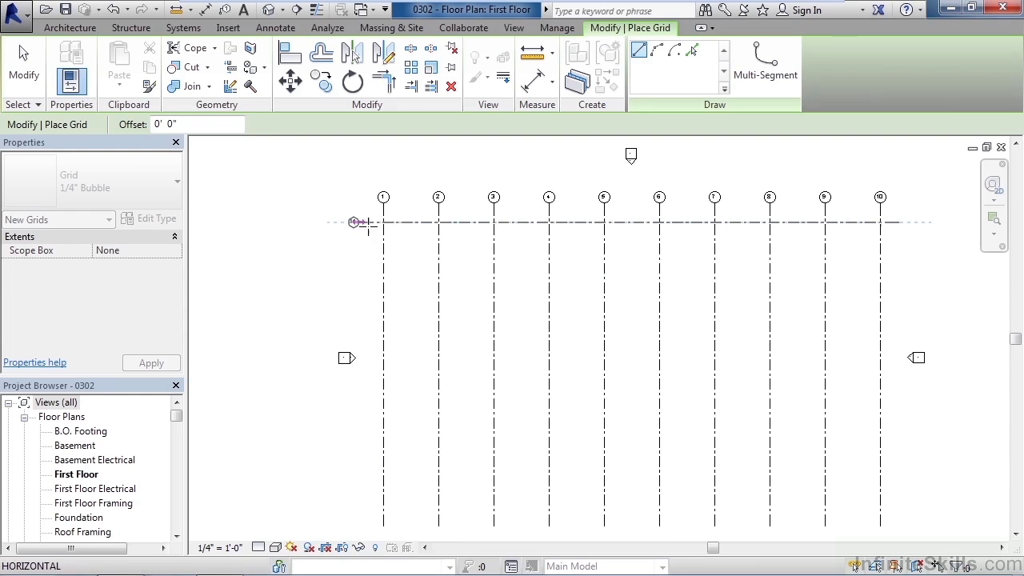
# Step: End the horizontal grid left of grid 1 and zoom in on its bubble 11
pyautogui.click(362, 223)
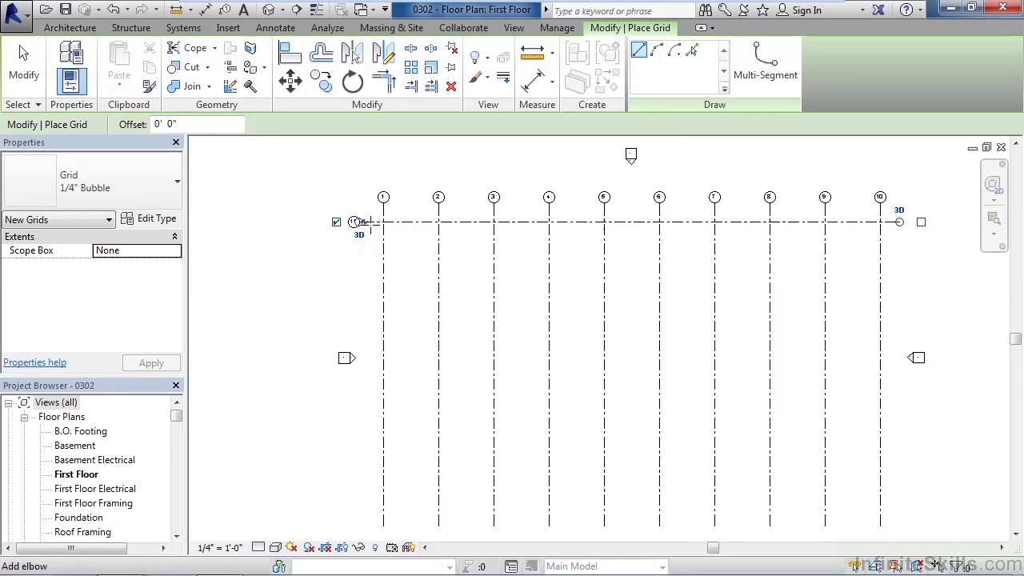
pyautogui.scroll(5, 362, 224)
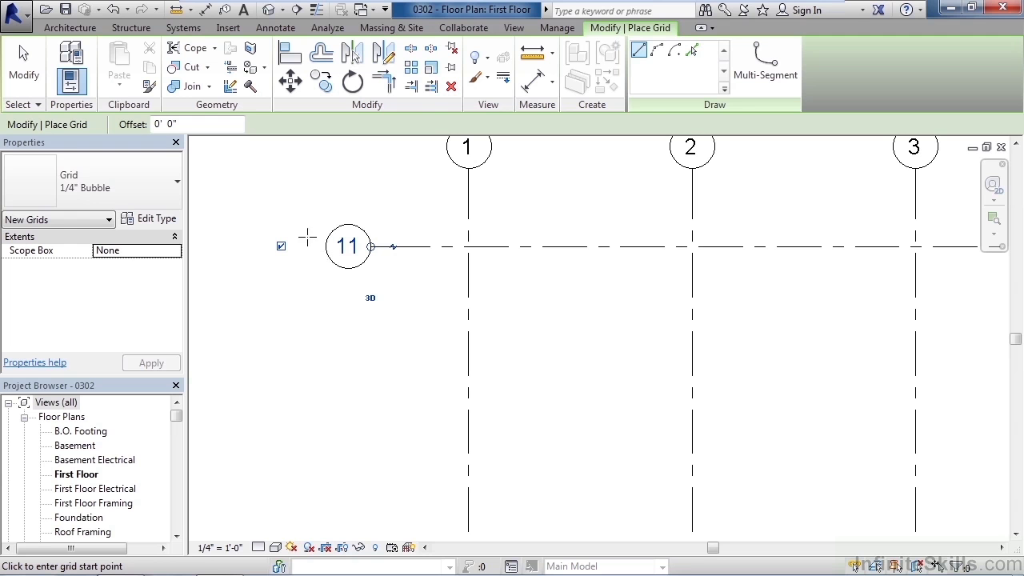
# Step: Relabel the new horizontal grid from 11 to A, then zoom out to show grids 1–10
pyautogui.click(21, 84)
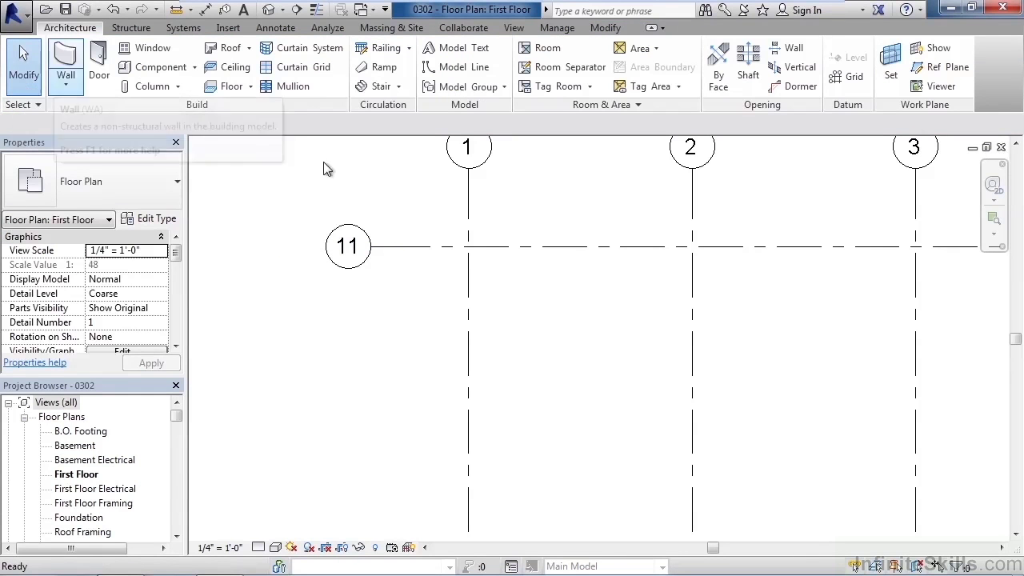
pyautogui.click(357, 256)
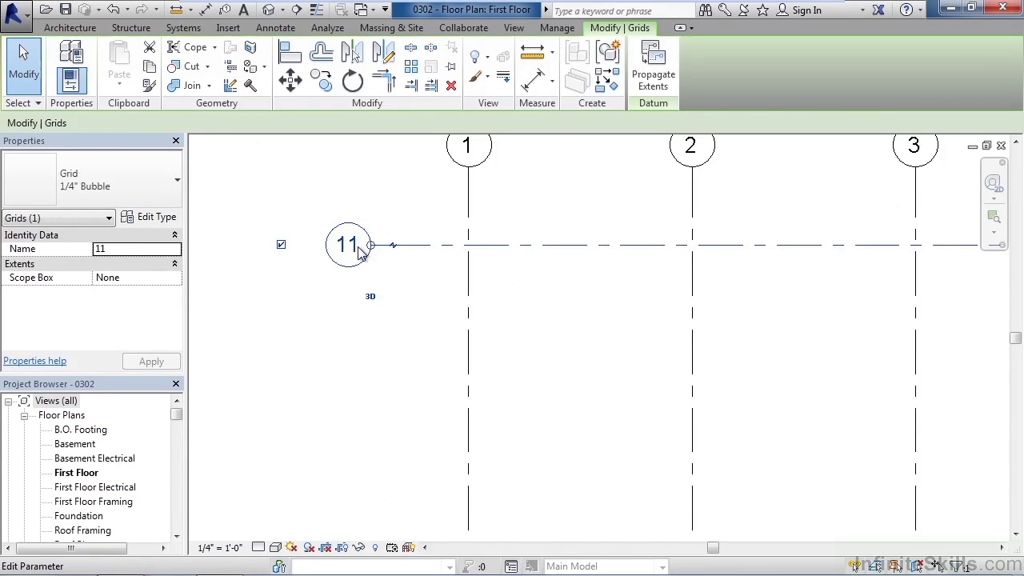
pyautogui.click(359, 253)
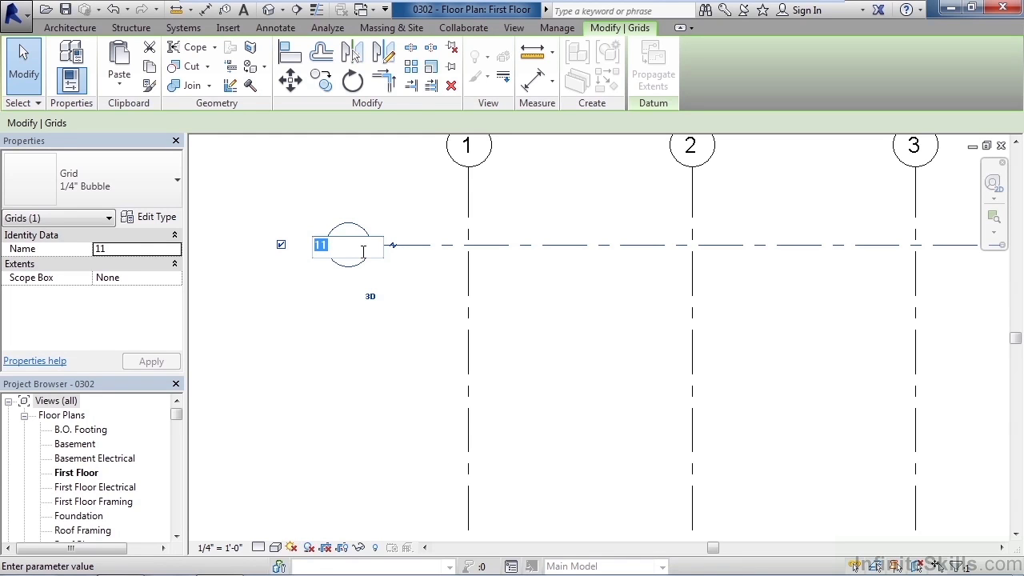
pyautogui.write('A')
pyautogui.press('Return')
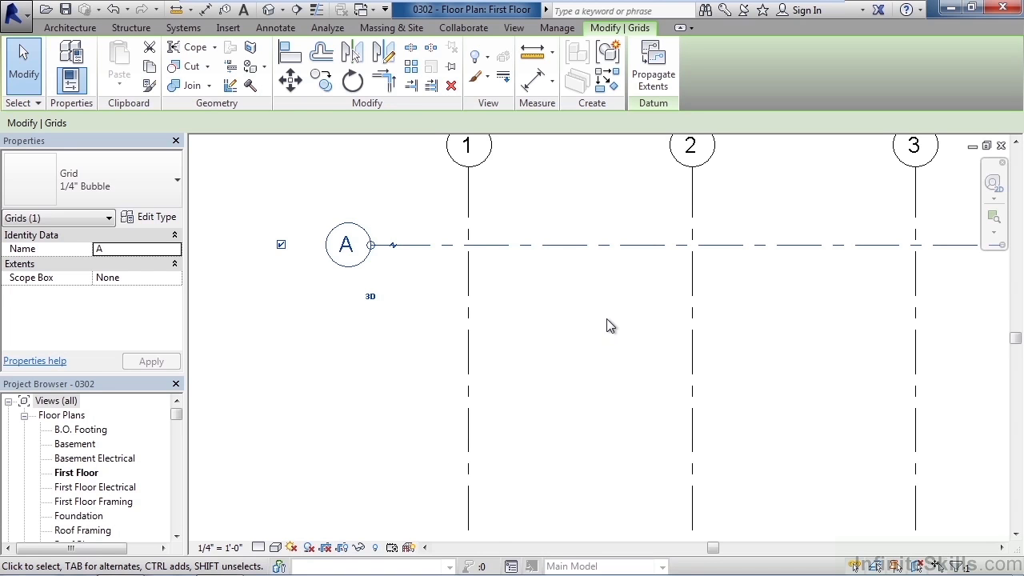
pyautogui.scroll(-3, 608, 325)
pyautogui.scroll(-3, 709, 365)
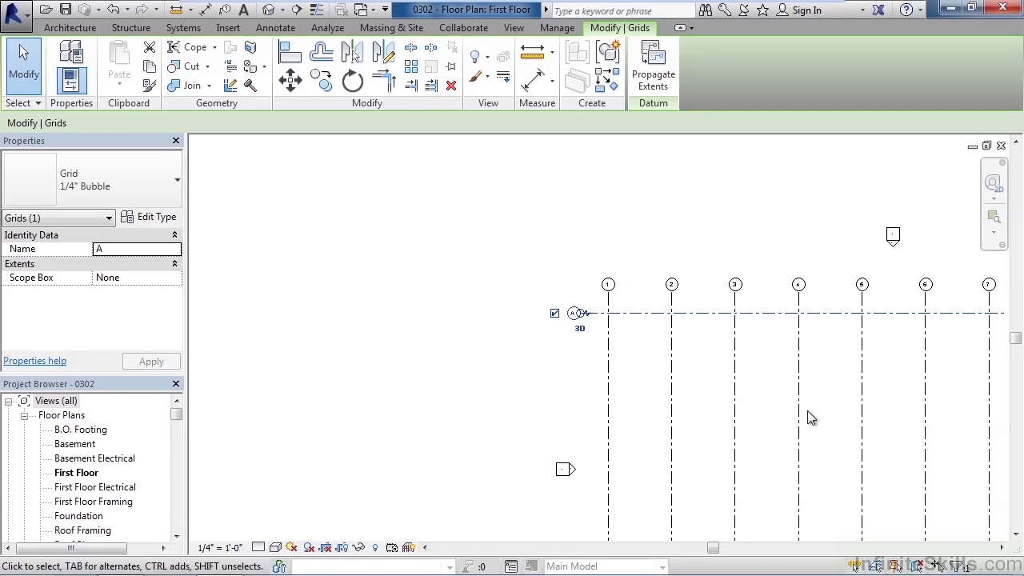
pyautogui.moveTo(756, 380); pyautogui.dragTo(550, 290, button='middle')
pyautogui.scroll(-1, 589, 296)
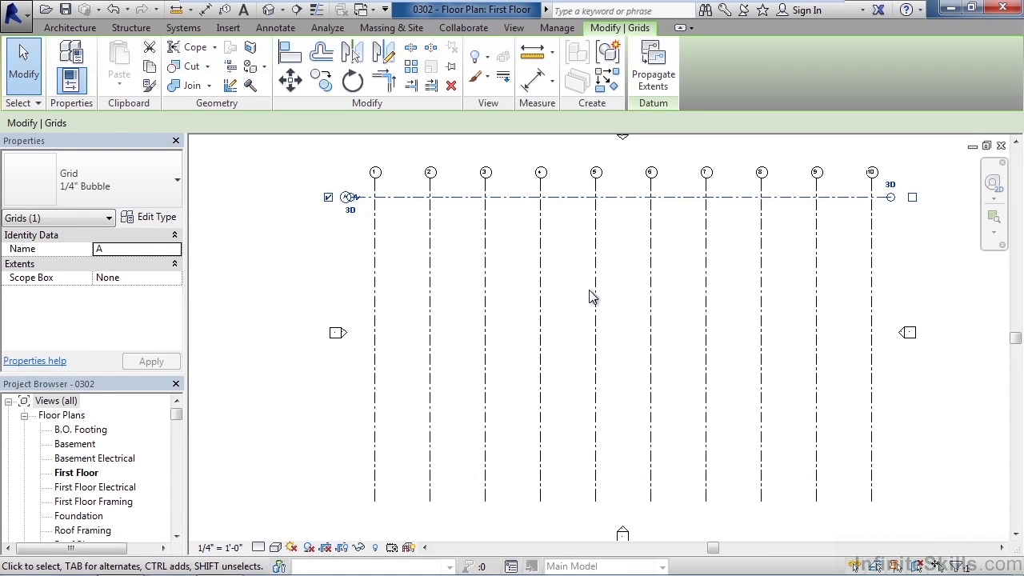
pyautogui.click(24, 80)
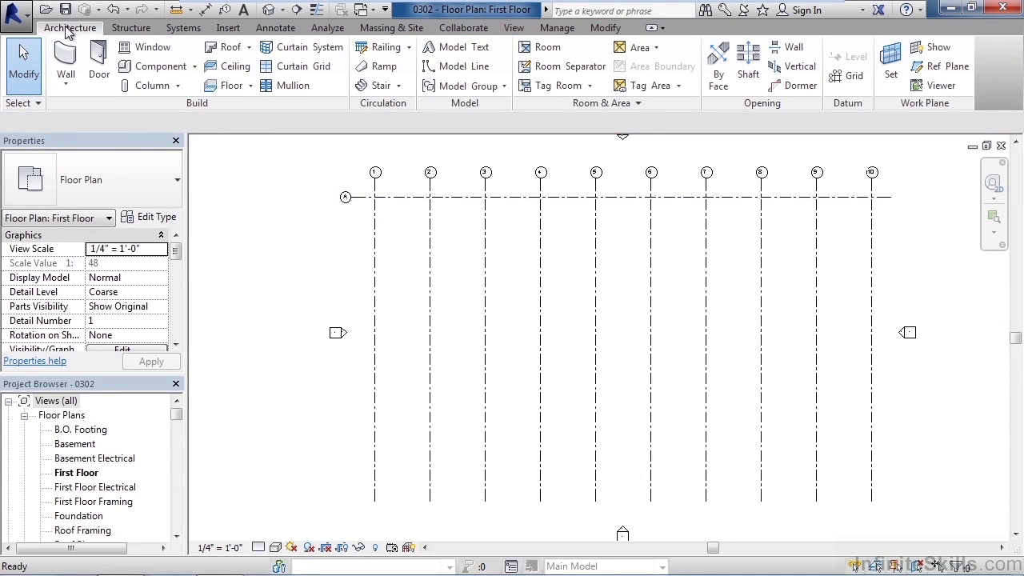
# Step: Restart the Grid tool in Pick Lines mode with a 10' 0" offset
pyautogui.click(855, 76)
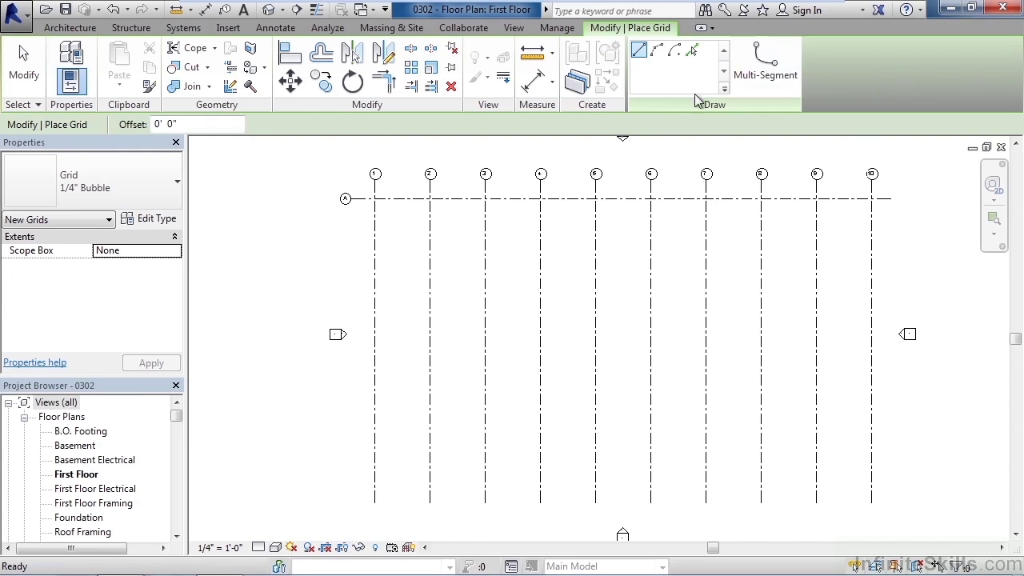
pyautogui.click(693, 52)
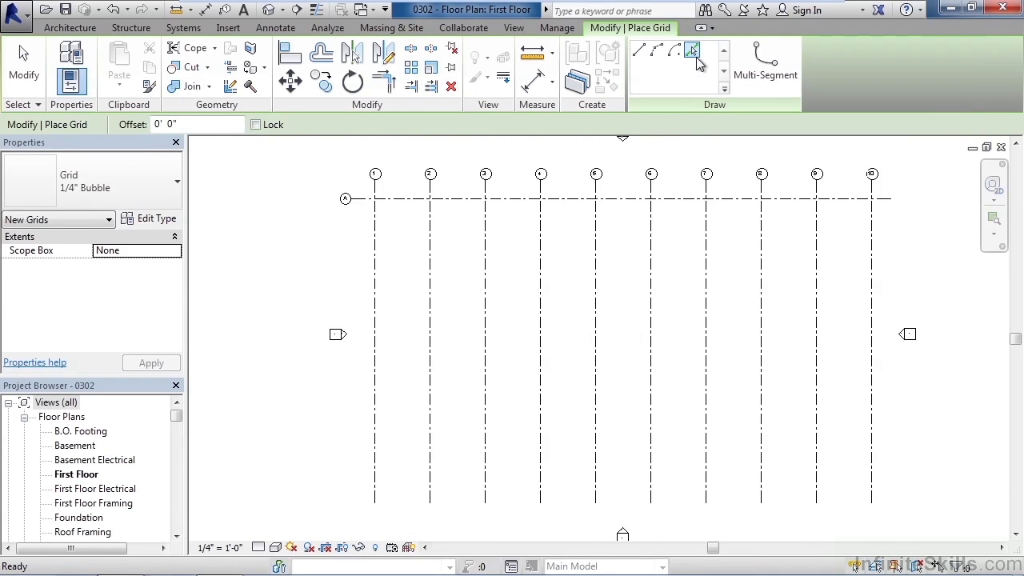
pyautogui.click(197, 126)
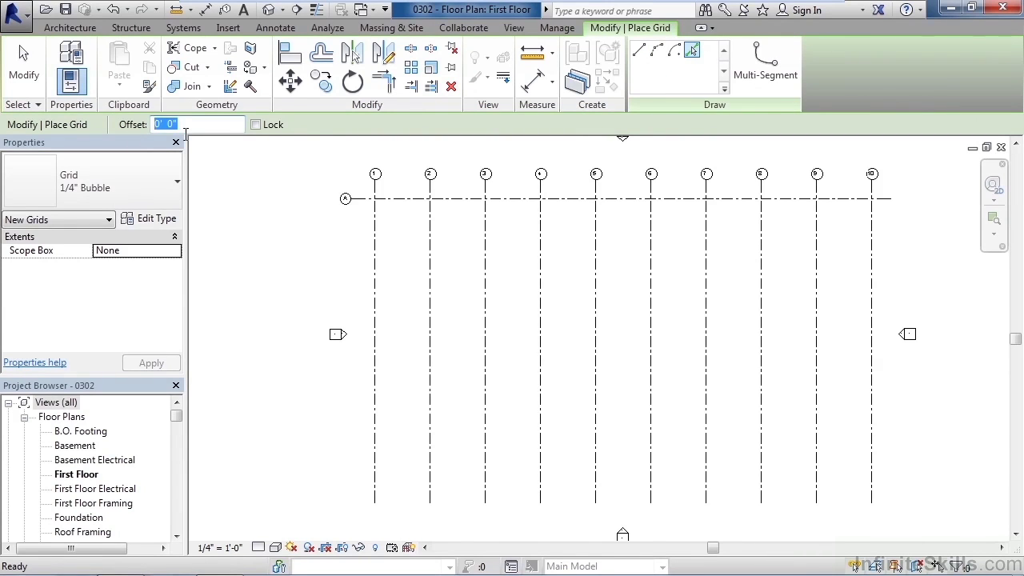
pyautogui.write("10'")
pyautogui.press('Return')
# Step: Create horizontal grids B, C, D and E, each 10' below the previous one
pyautogui.click(415, 210)
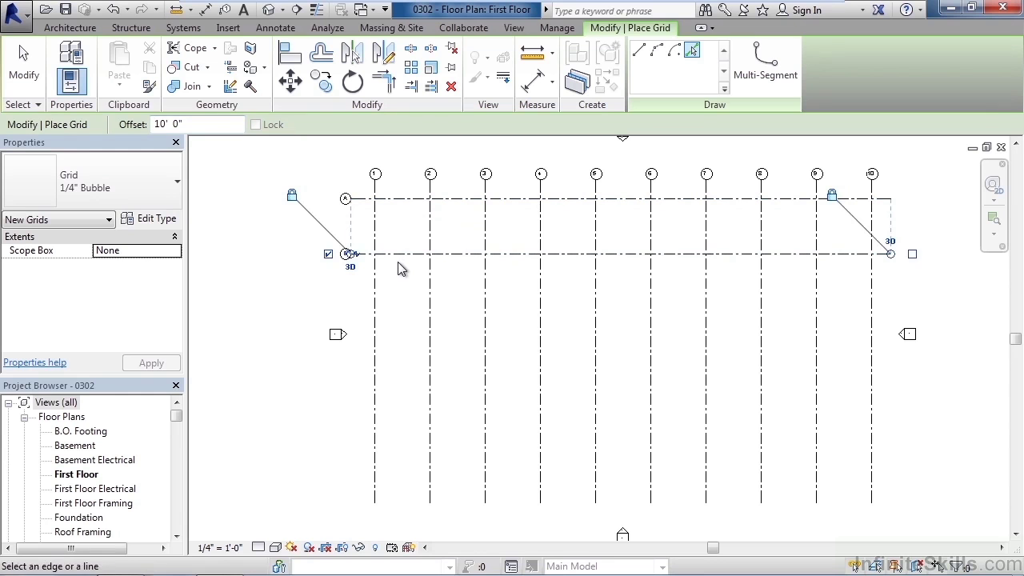
pyautogui.click(404, 265)
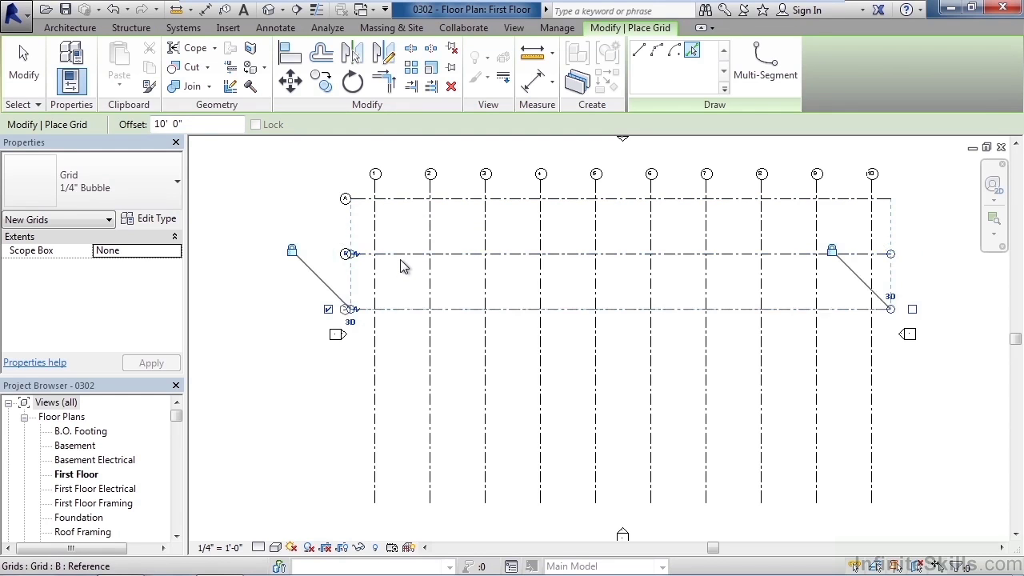
pyautogui.click(408, 323)
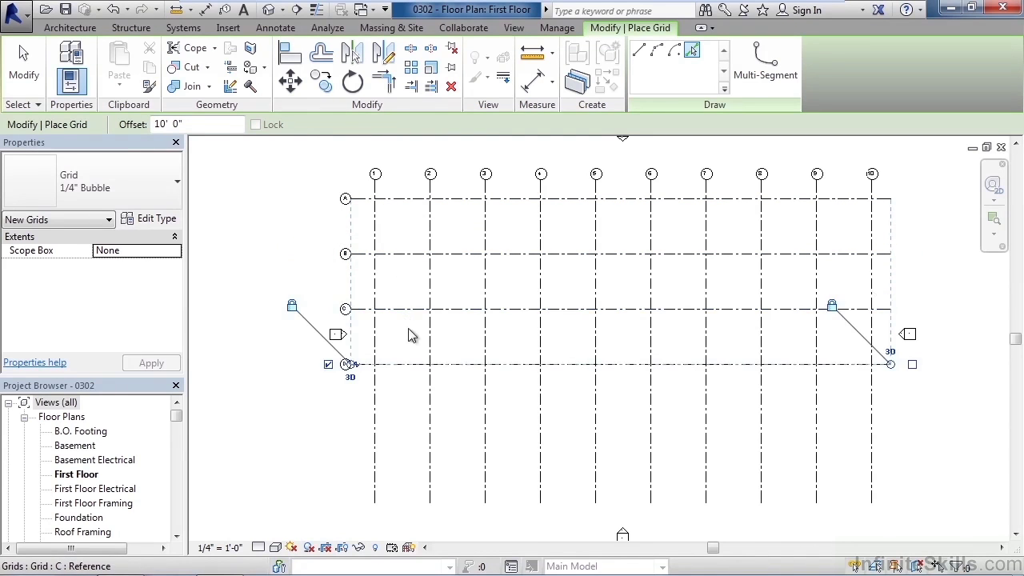
pyautogui.click(407, 374)
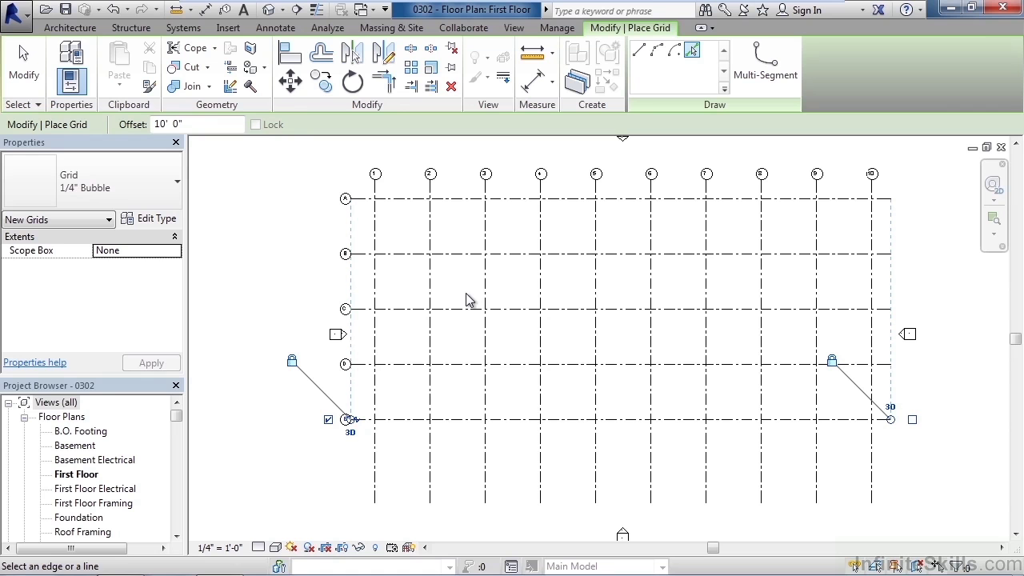
# Step: Exit the grid tool and set grid E to show its bubble on the left end only
pyautogui.click(23, 64)
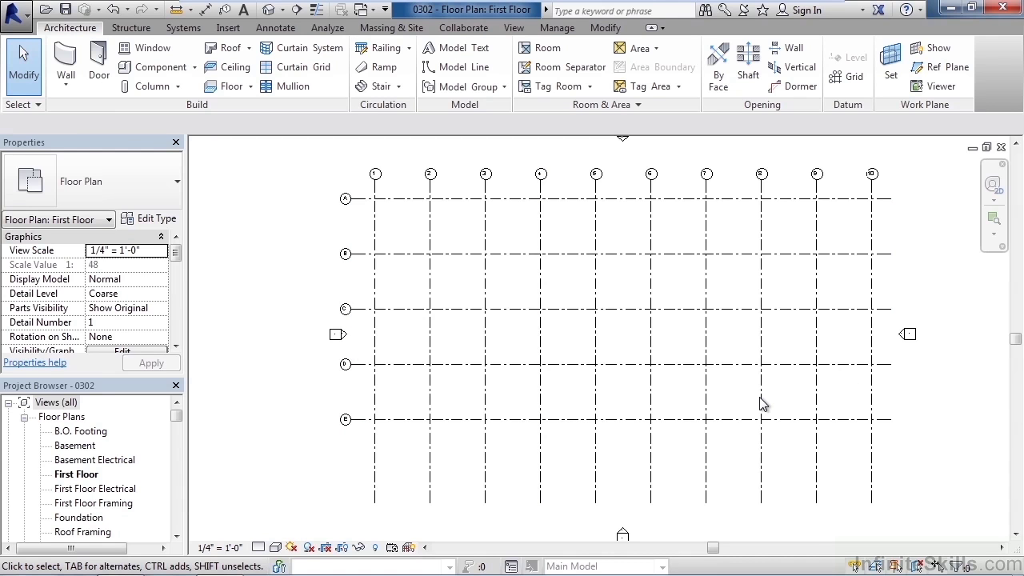
pyautogui.click(708, 424)
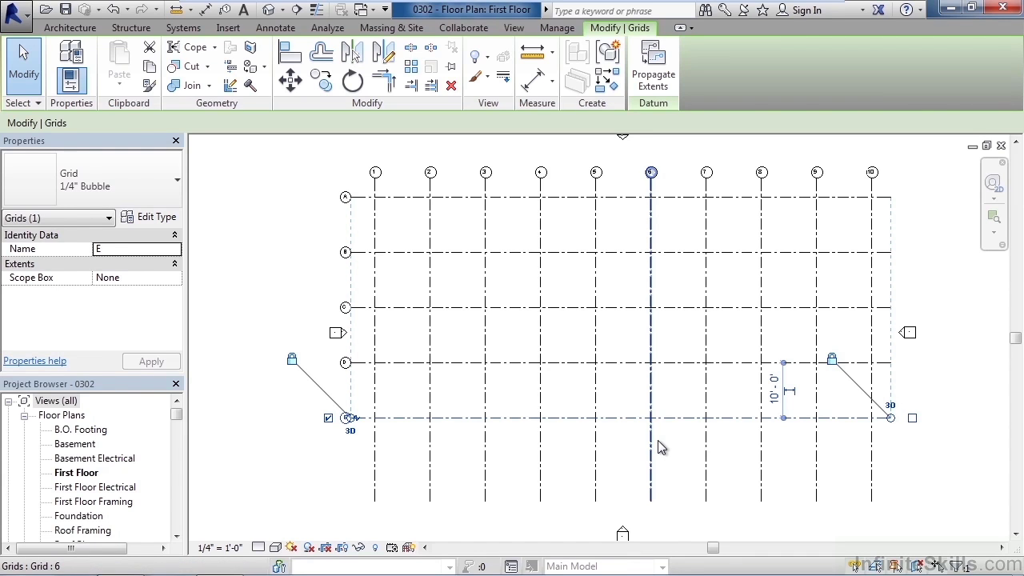
pyautogui.click(328, 418)
pyautogui.click(913, 418)
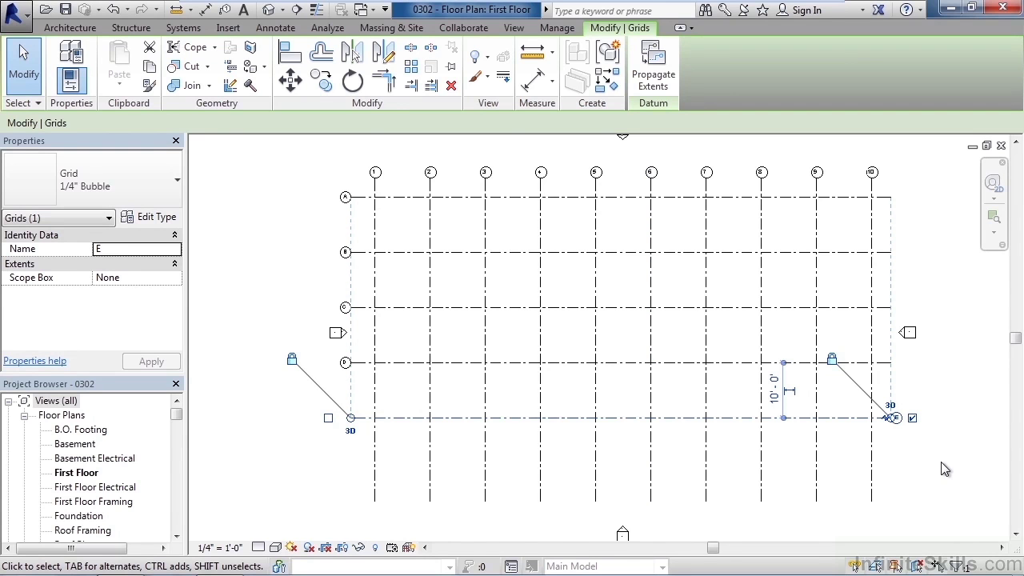
pyautogui.click(328, 418)
pyautogui.click(912, 418)
# Step: Drag grid 1's lower end up so vertical grids 1–10 stop just below grid E
pyautogui.click(896, 489)
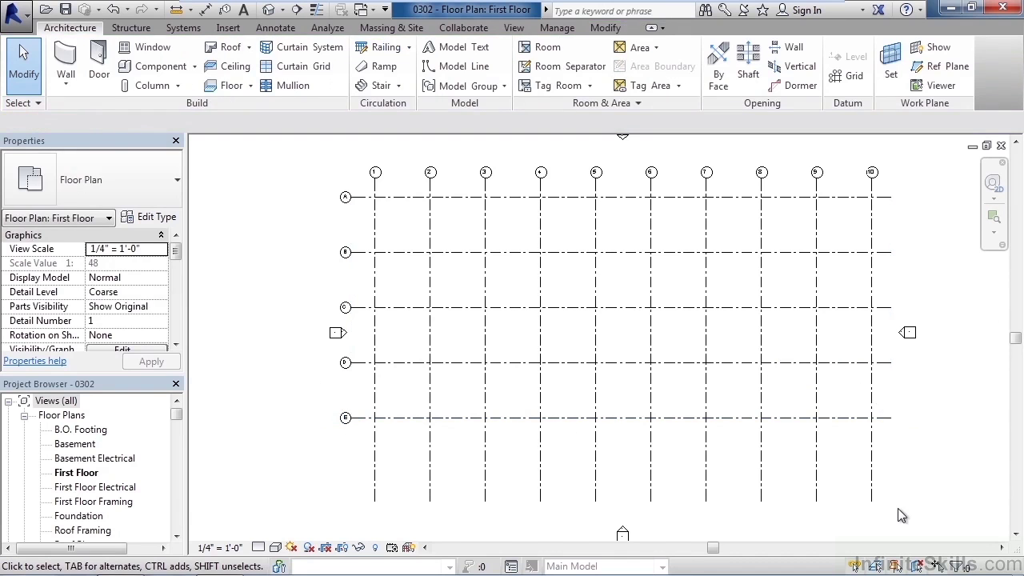
pyautogui.moveTo(897, 505); pyautogui.dragTo(351, 485)
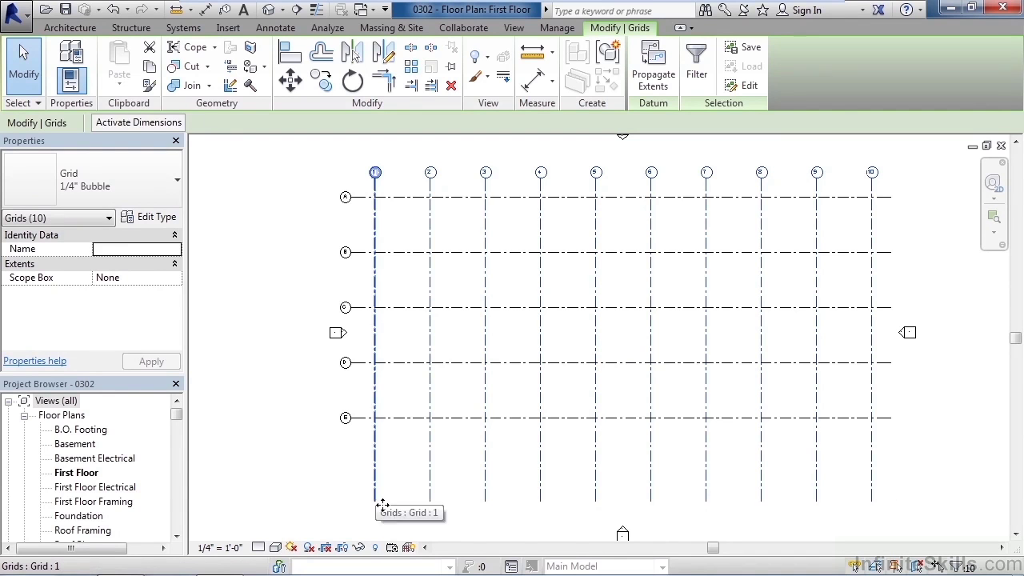
pyautogui.click(376, 501)
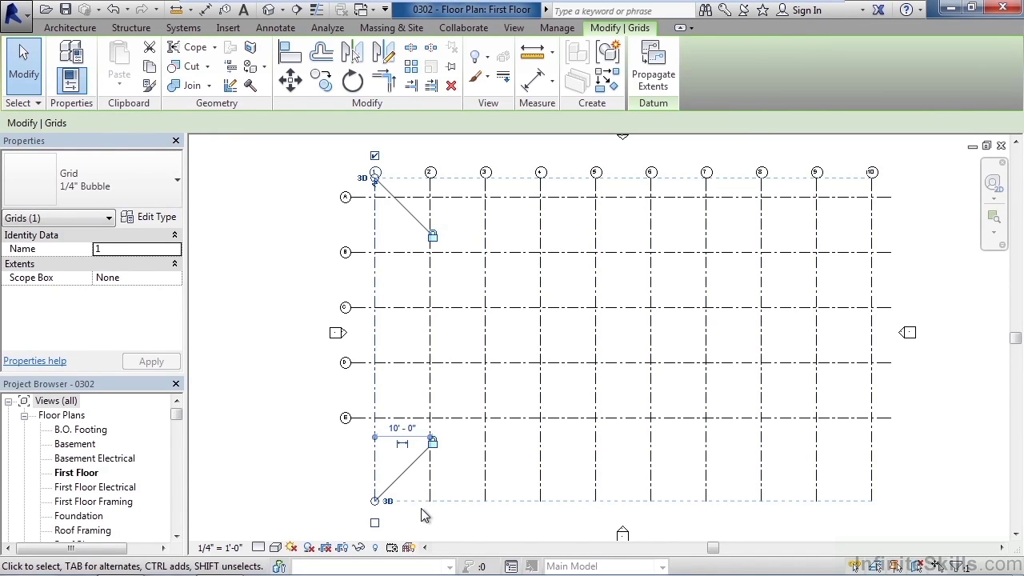
pyautogui.moveTo(375, 501); pyautogui.dragTo(375, 449)
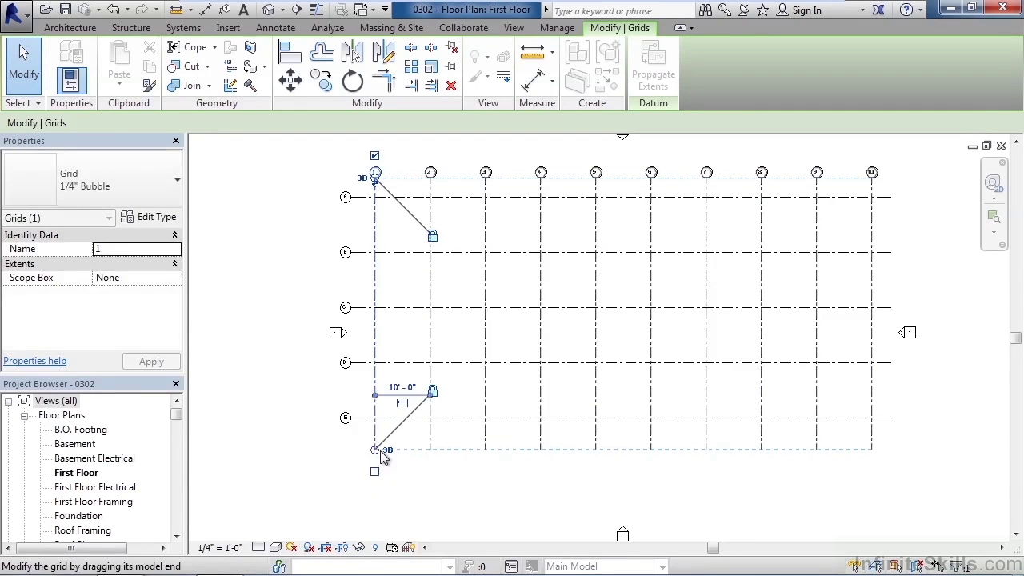
pyautogui.click(478, 498)
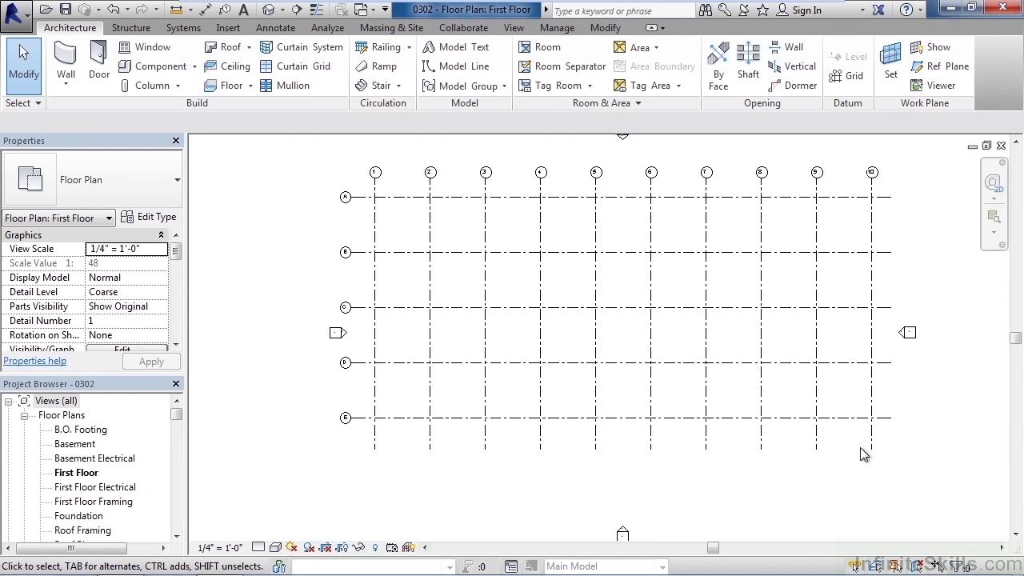
# Step: Select all fifteen grids (1–10, A–E) and shift them slightly down in the First Floor plan
pyautogui.moveTo(887, 452); pyautogui.dragTo(373, 177)
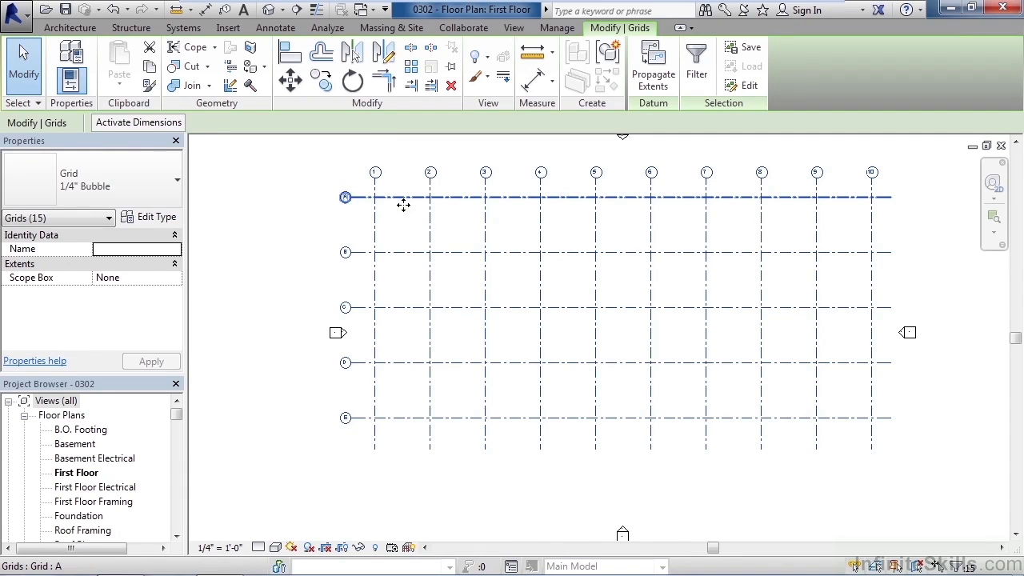
pyautogui.moveTo(404, 206)
pyautogui.mouseDown()
pyautogui.moveTo(418, 221)
pyautogui.moveTo(409, 228)
pyautogui.moveTo(407, 218)
pyautogui.mouseUp()
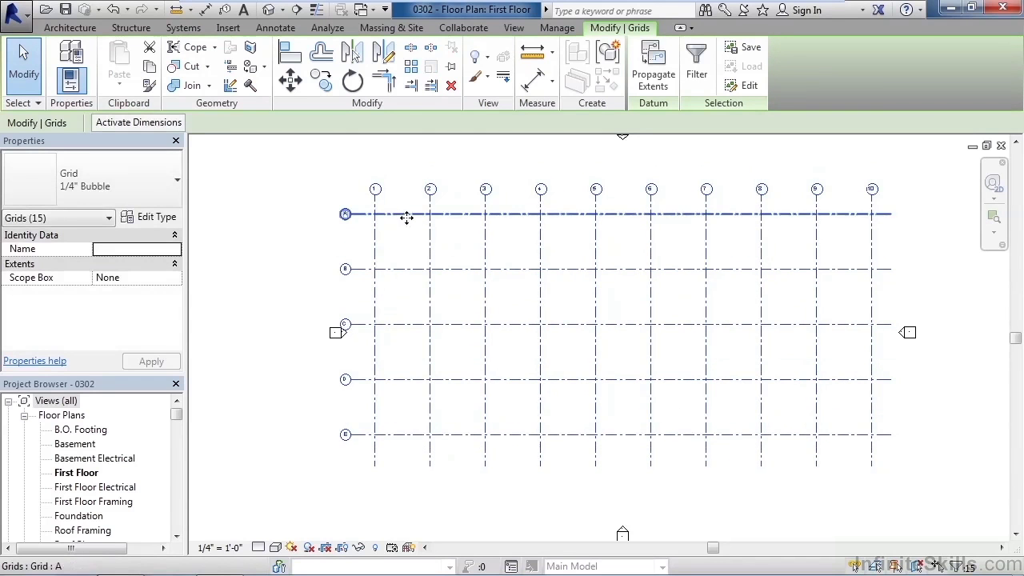
pyautogui.click(258, 217)
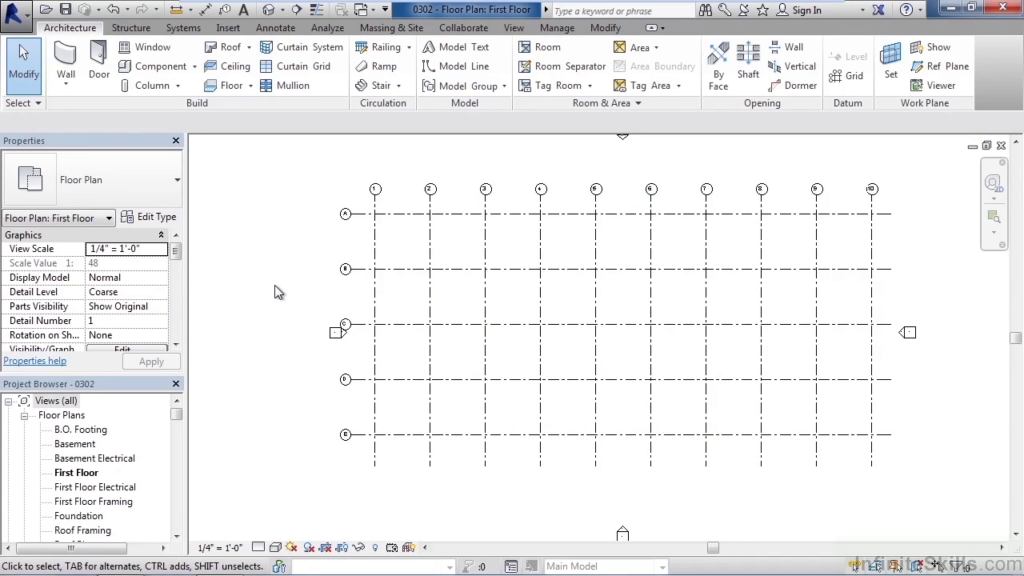